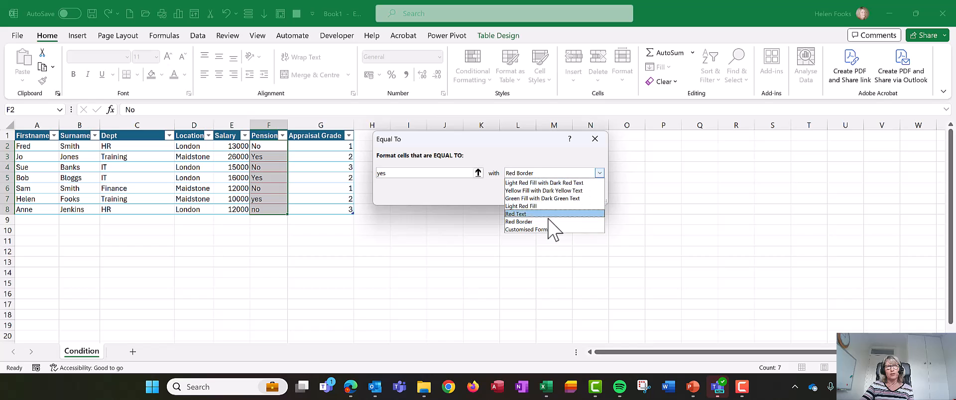
Choose a customised format for the Pension cells equal to "yes" and give it a green fill
click(548, 230)
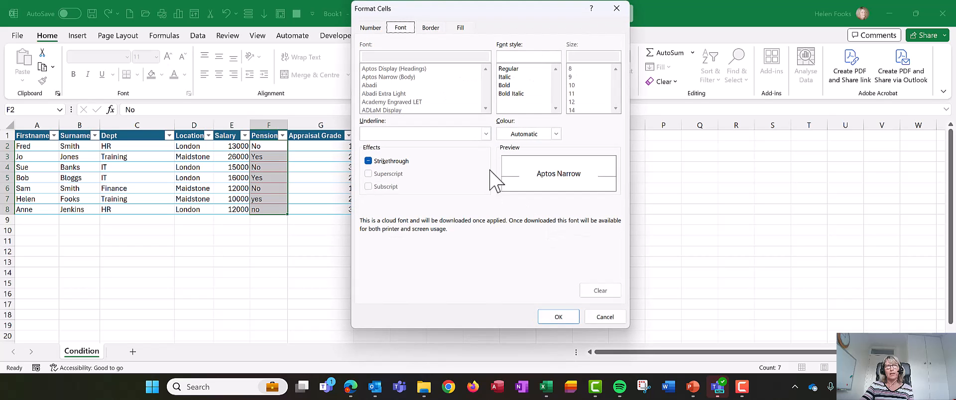
drag(442, 12, 410, 140)
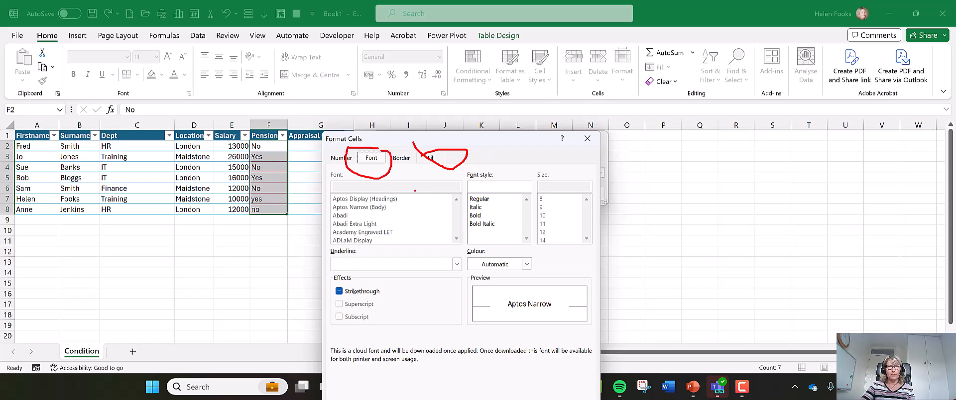
key(Escape)
click(436, 157)
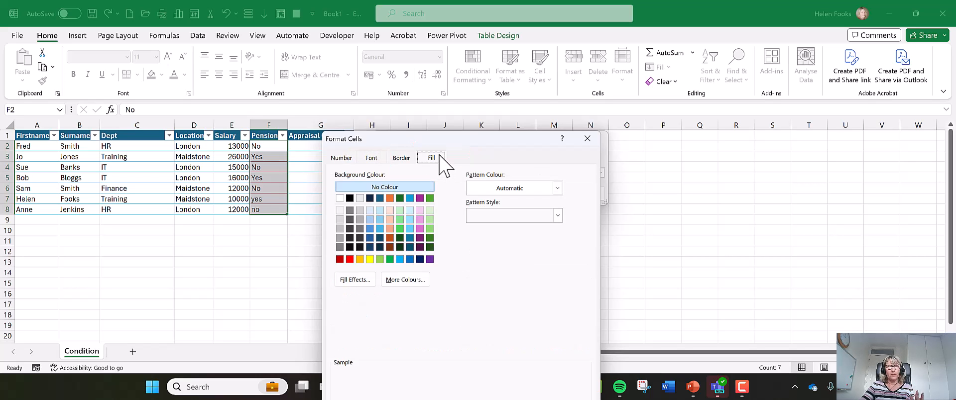
click(430, 198)
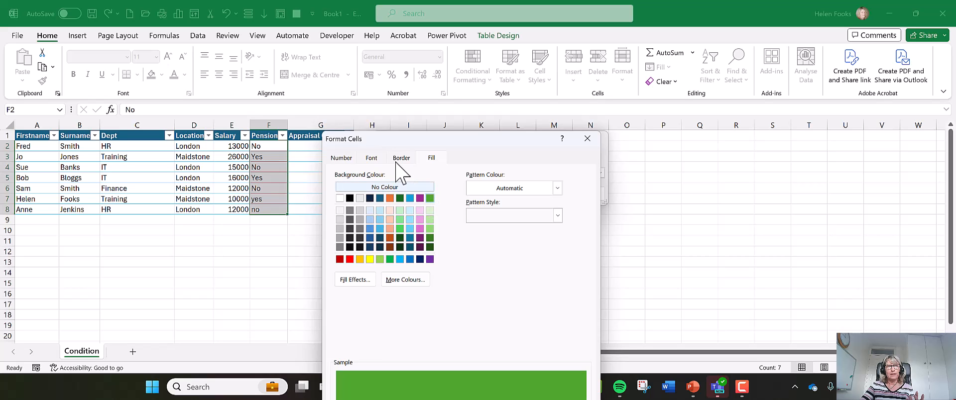
Set the custom format's font colour to yellow and apply the "yes" rule to the Pension column
click(373, 158)
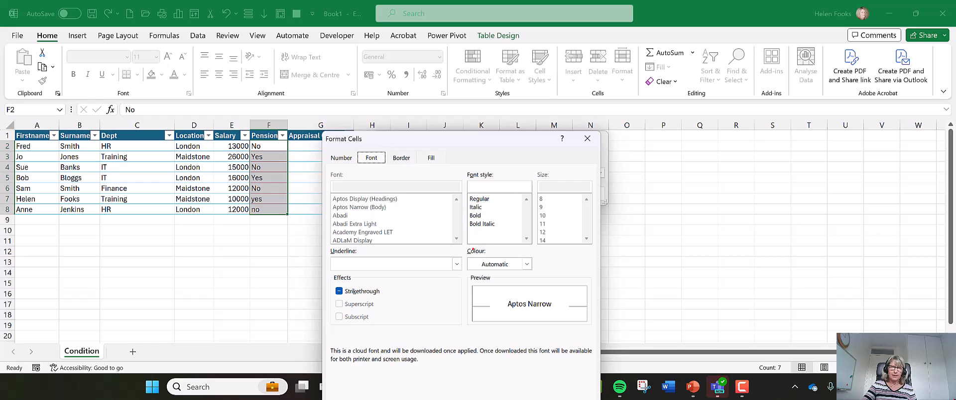
drag(467, 248, 550, 288)
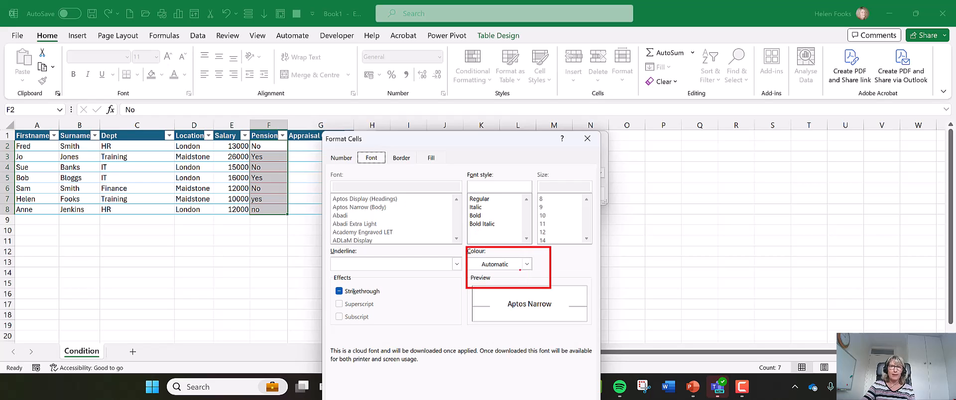
click(527, 264)
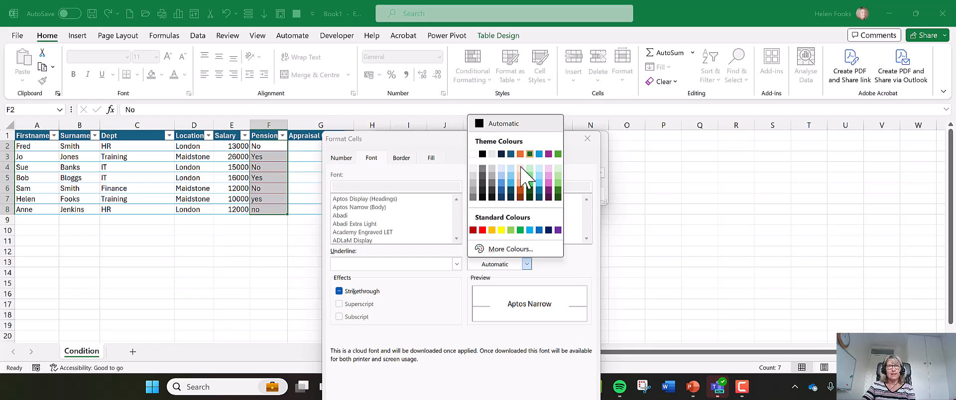
click(501, 230)
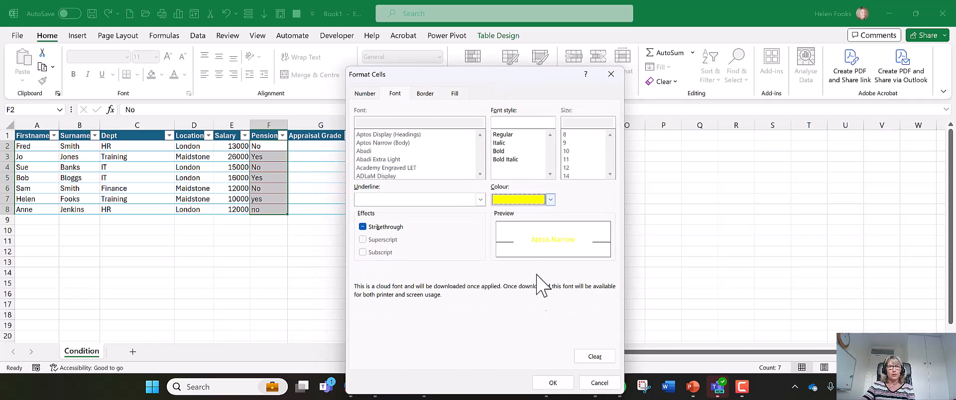
click(551, 382)
mouse_move(546, 384)
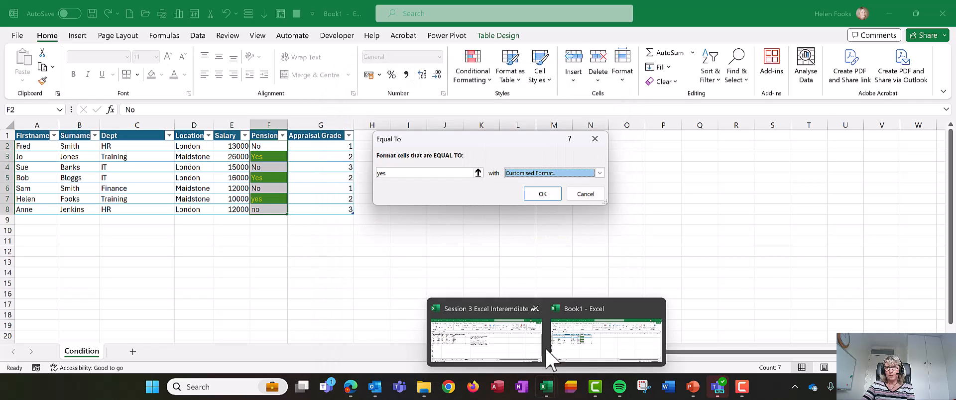
click(547, 195)
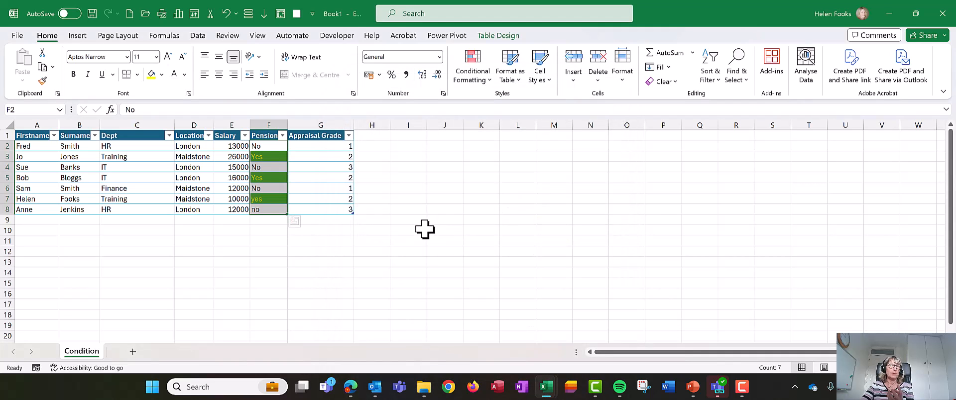
Change the Pension entry in cell F2 to "yes"
click(270, 145)
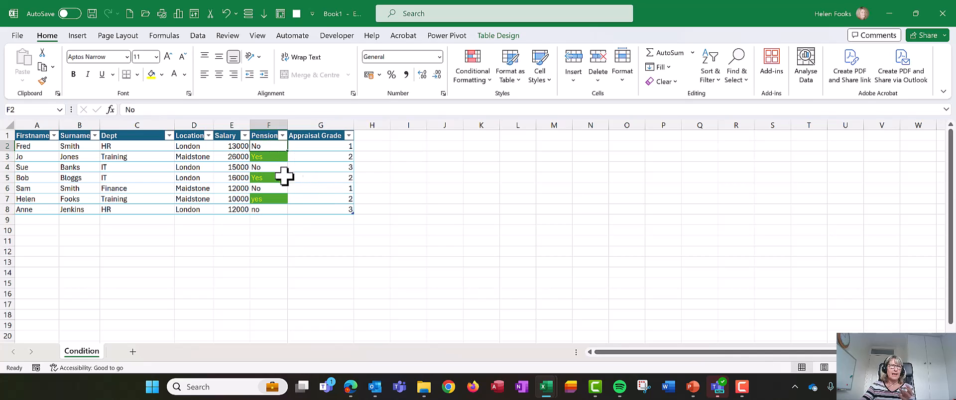
text(yes)
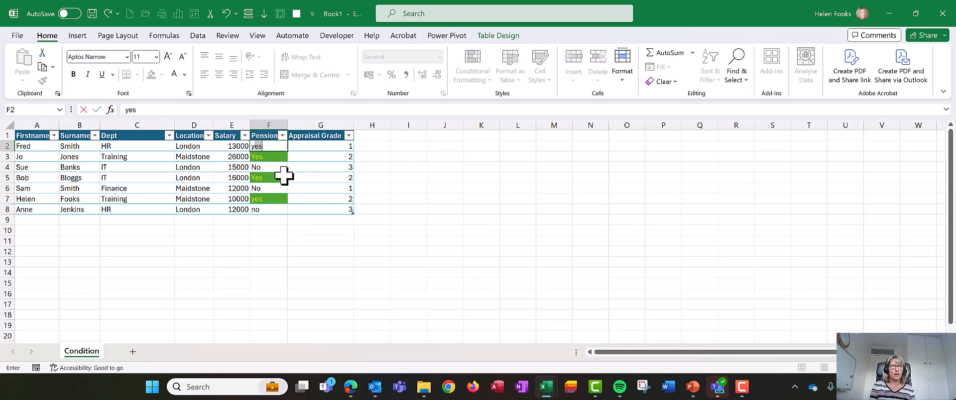
key(Return)
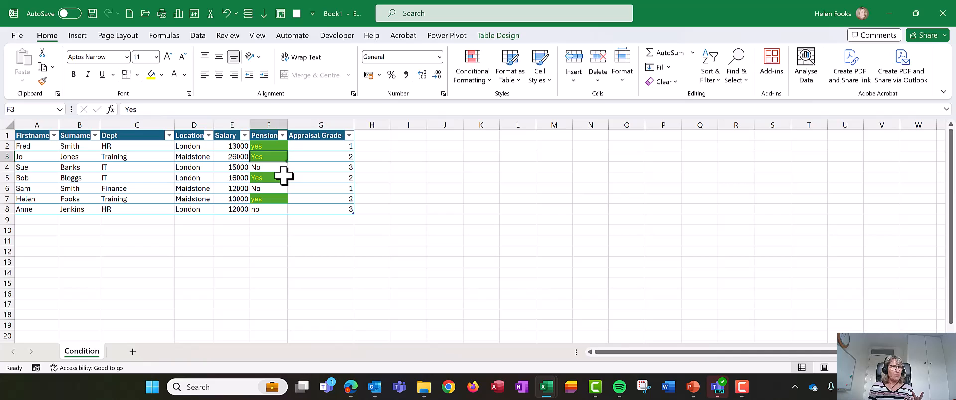
Start an Equal To highlight rule on the Pension column's data for the value "no"
click(257, 132)
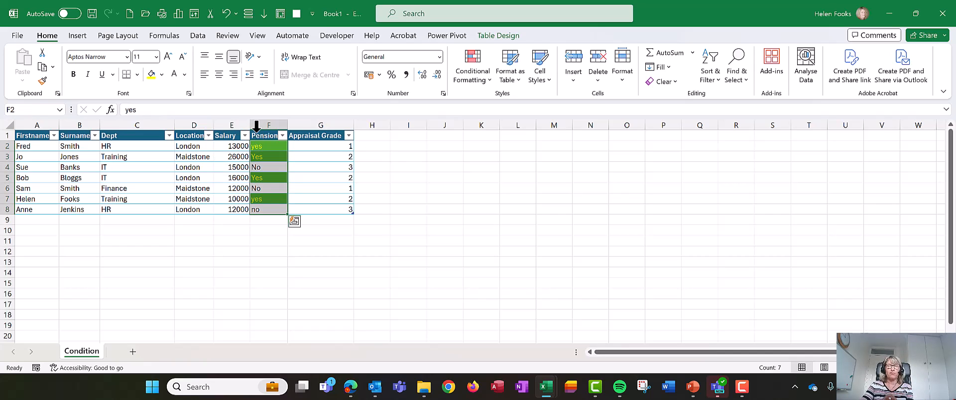
click(473, 76)
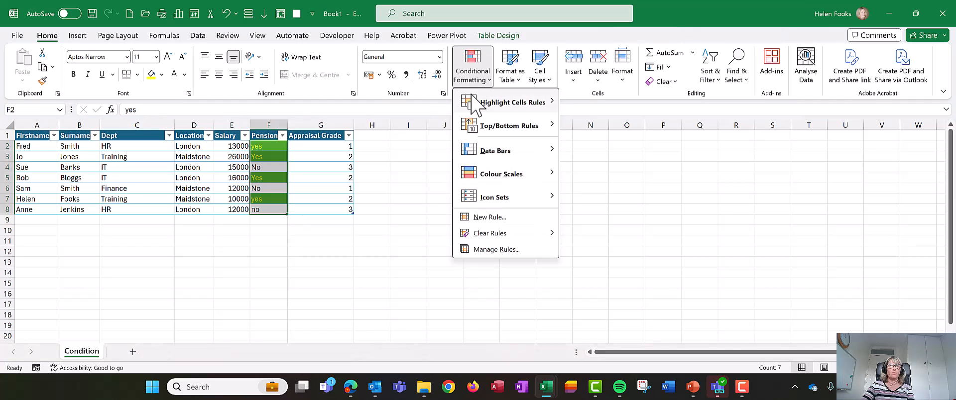
mouse_move(496, 103)
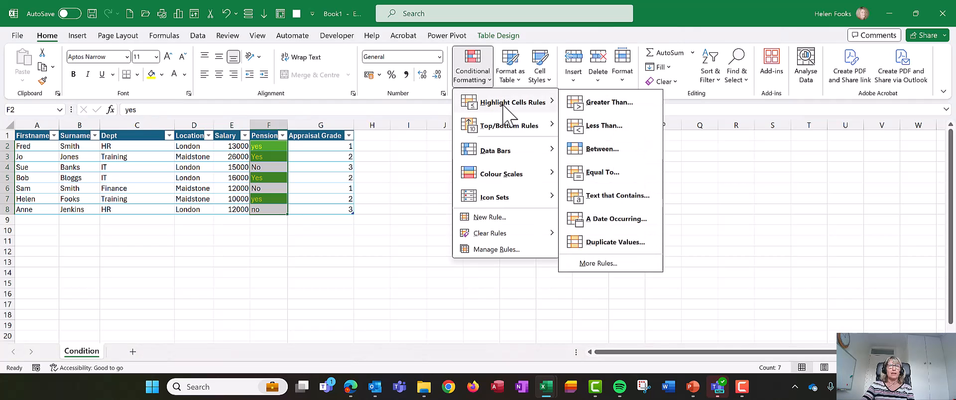
click(591, 175)
text(no)
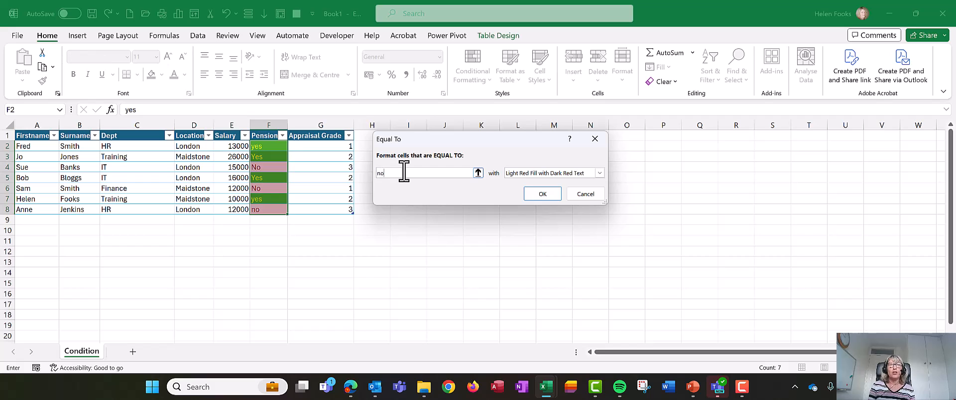
Give the "no" rule a customised format with a blue fill
click(600, 173)
click(600, 173)
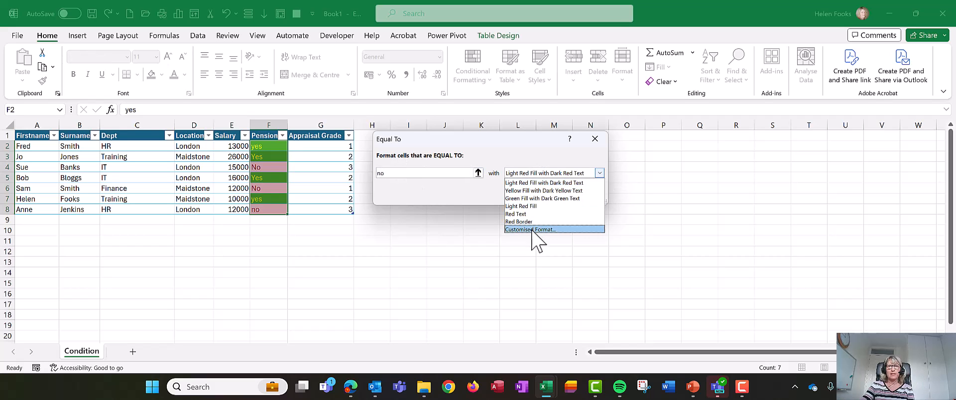
click(531, 230)
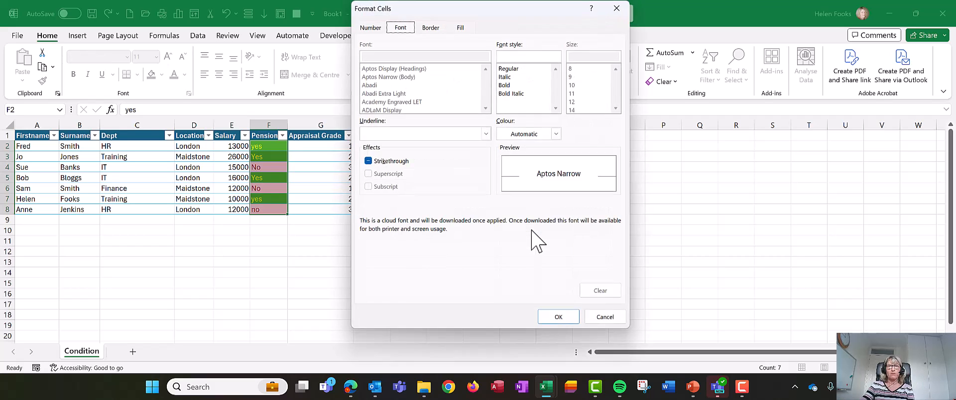
click(461, 28)
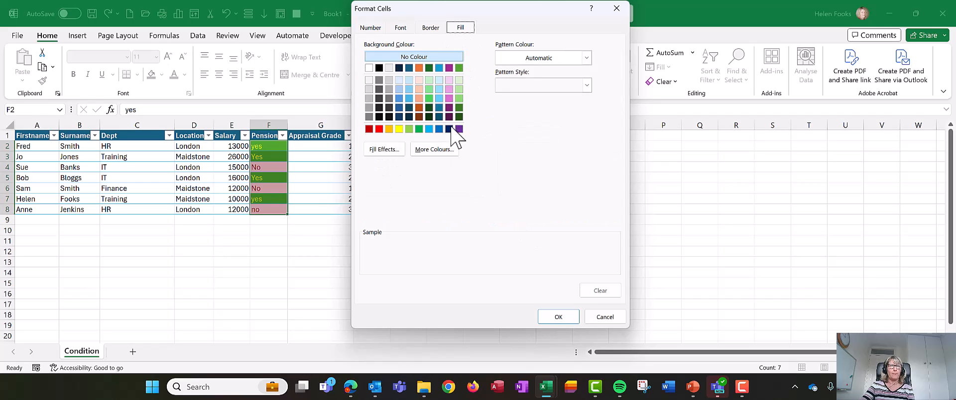
click(408, 97)
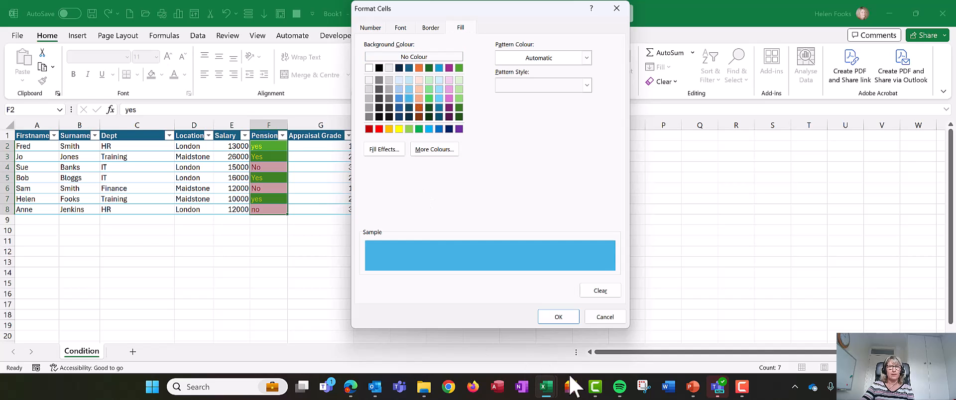
mouse_move(596, 387)
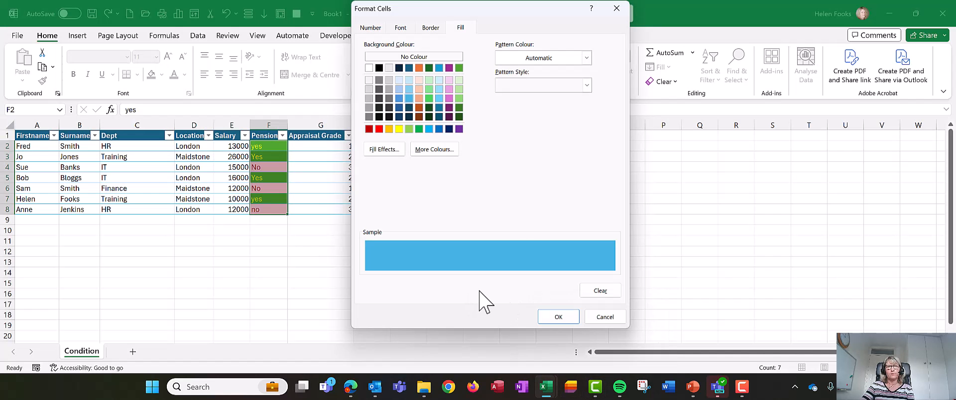
click(548, 316)
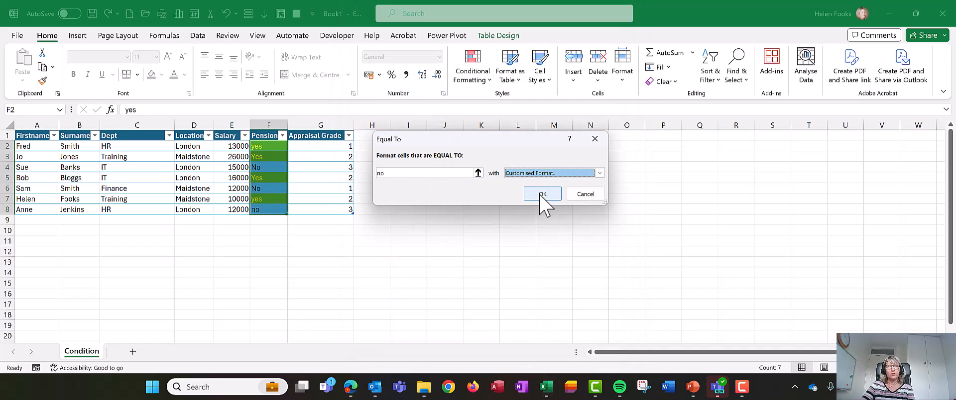
Add a yellow font colour to the "no" rule's customised format and apply the rule
click(548, 174)
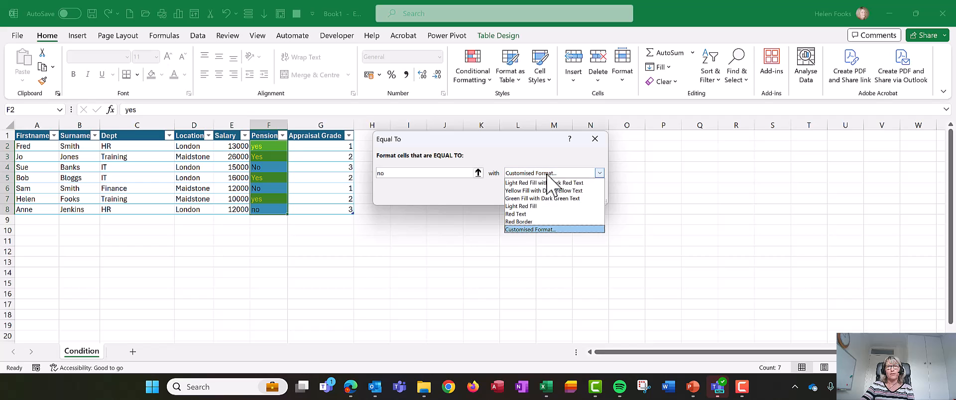
click(530, 229)
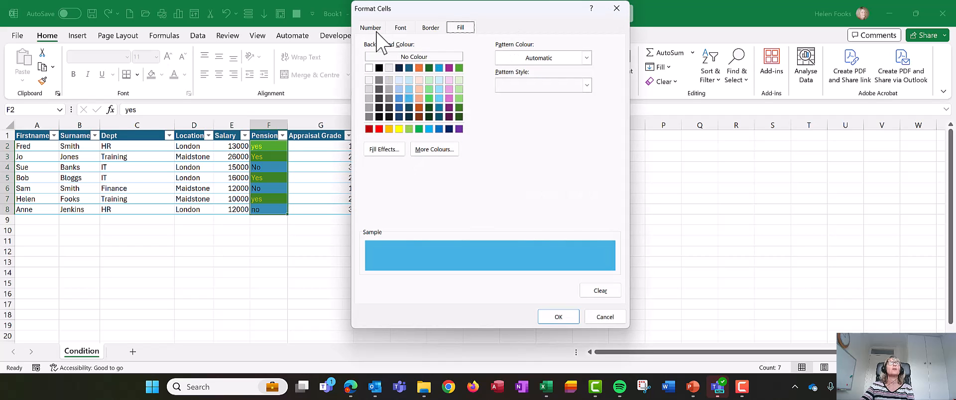
click(399, 28)
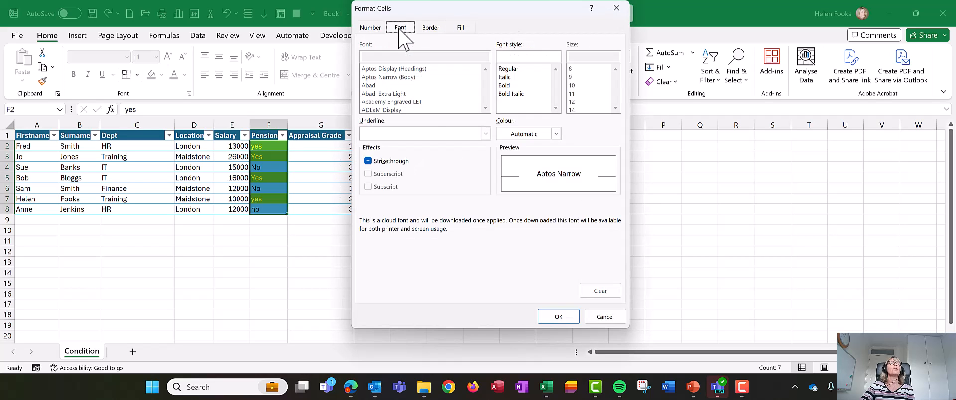
click(556, 134)
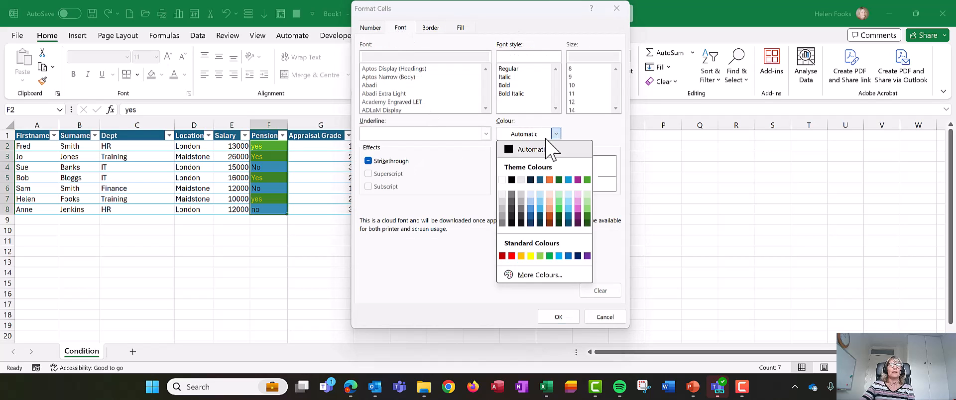
click(530, 256)
click(558, 317)
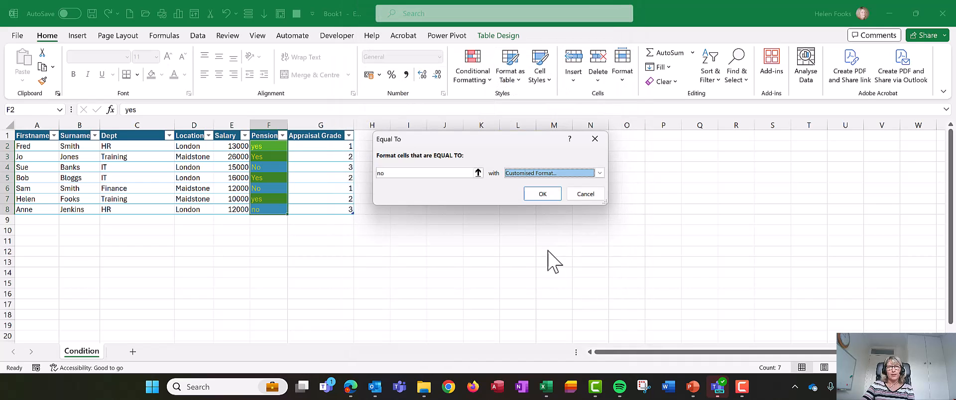
click(543, 194)
click(386, 261)
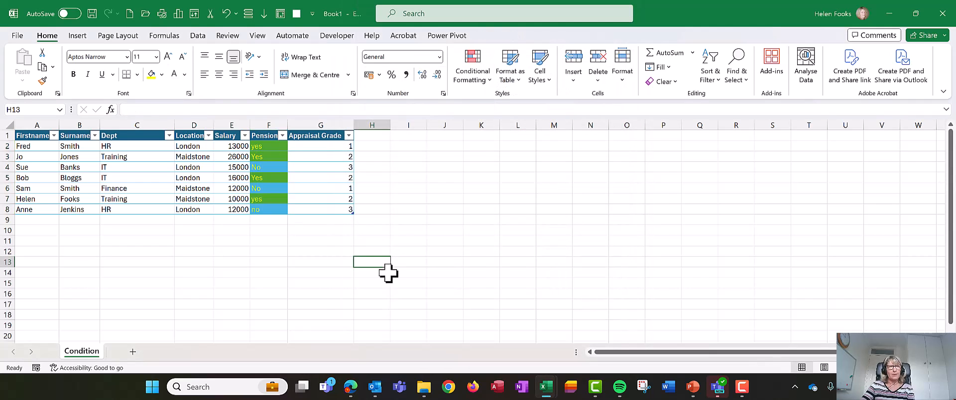
Change the Pension entry in cell F3 to "no"
click(273, 156)
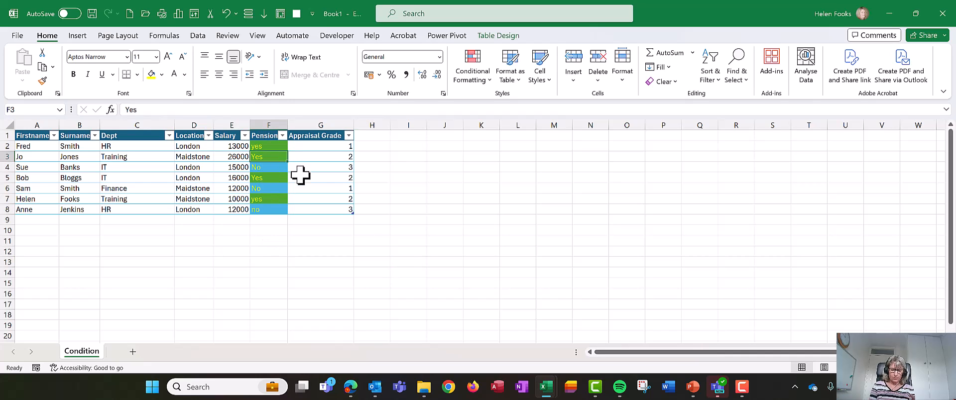
text(yes)
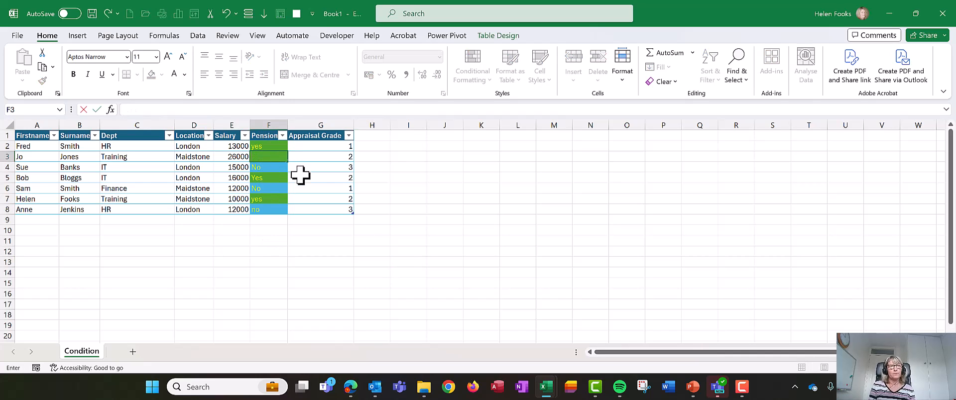
key(Return)
key(Up)
key(Up)
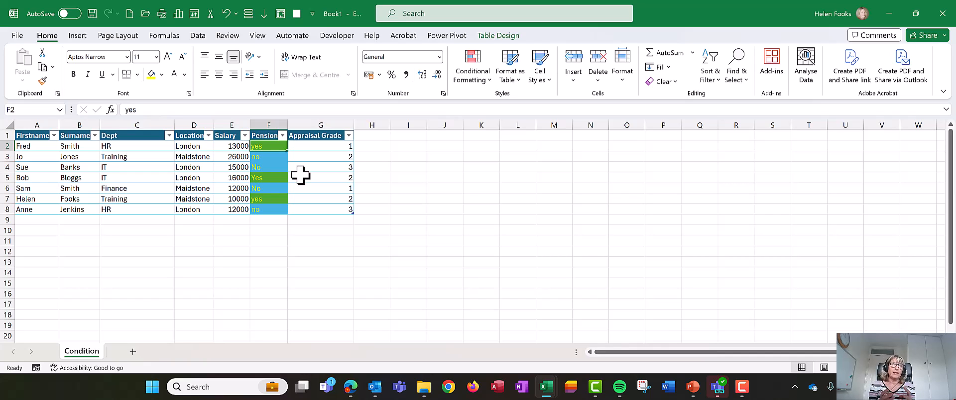
Add an Equal To highlight rule on the Pension data for "yes" with Light Red Fill with Dark Red Text
click(263, 128)
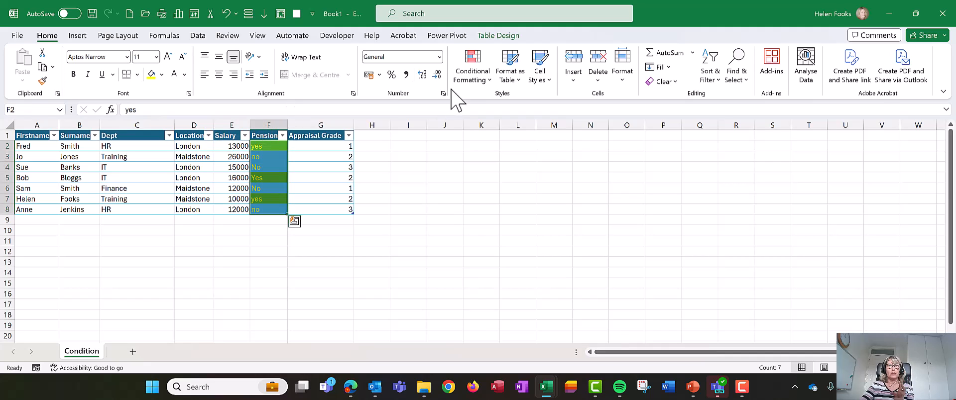
click(468, 69)
mouse_move(498, 103)
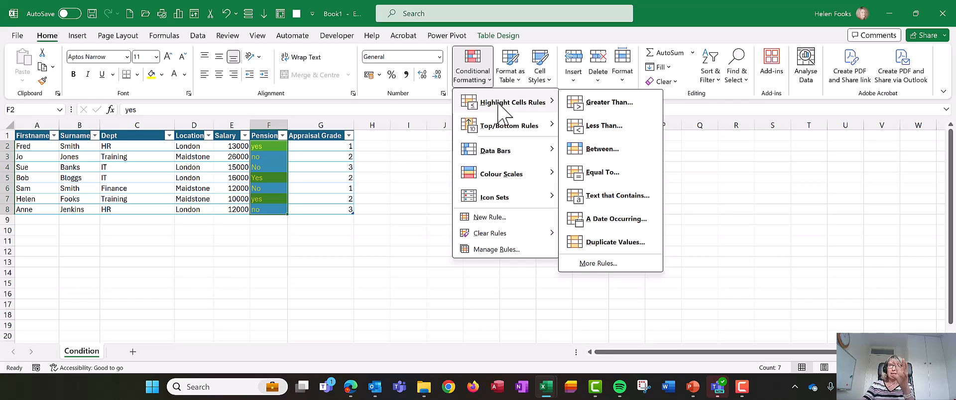
click(602, 175)
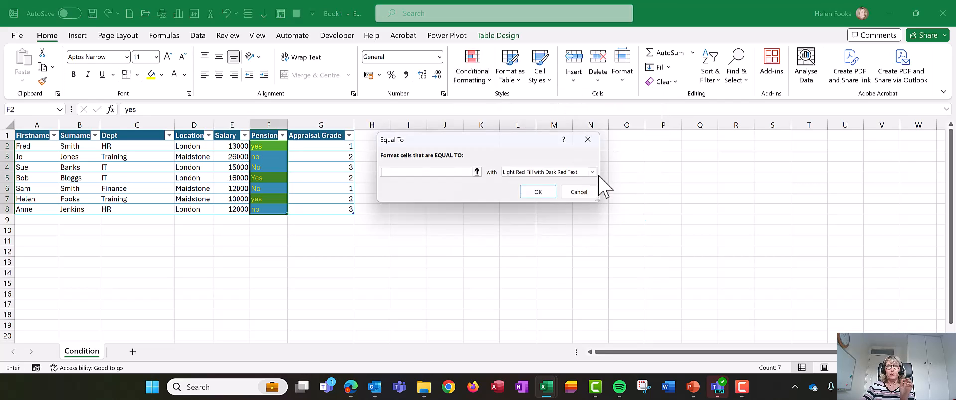
text(ye)
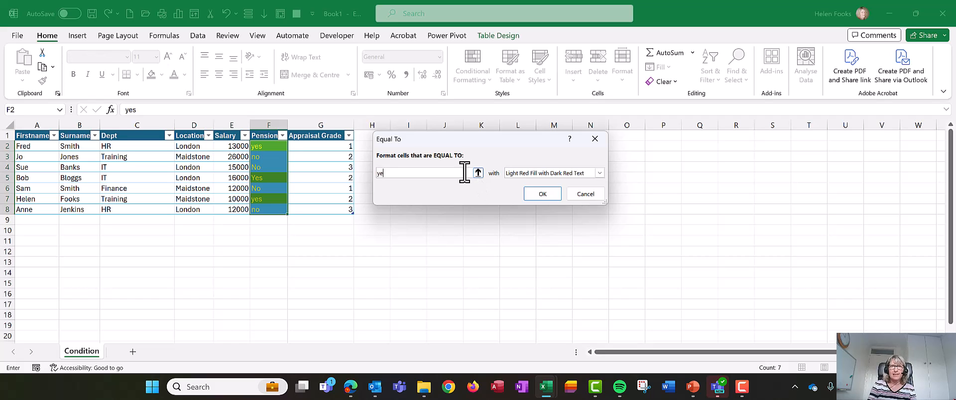
text(s)
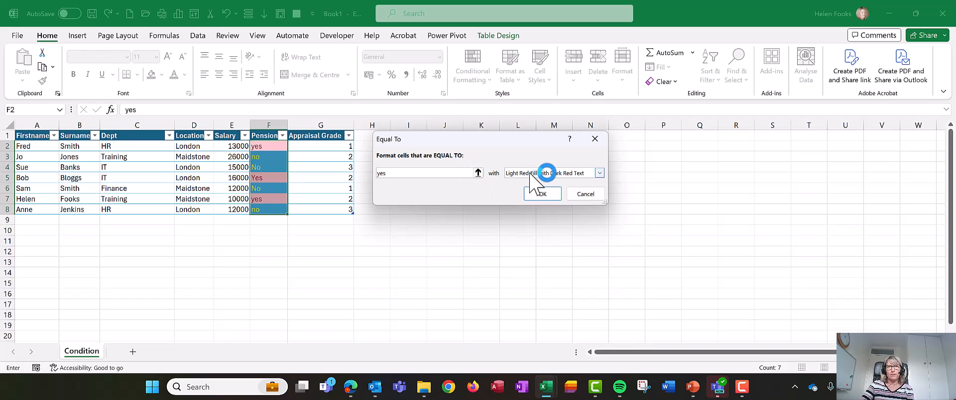
click(542, 194)
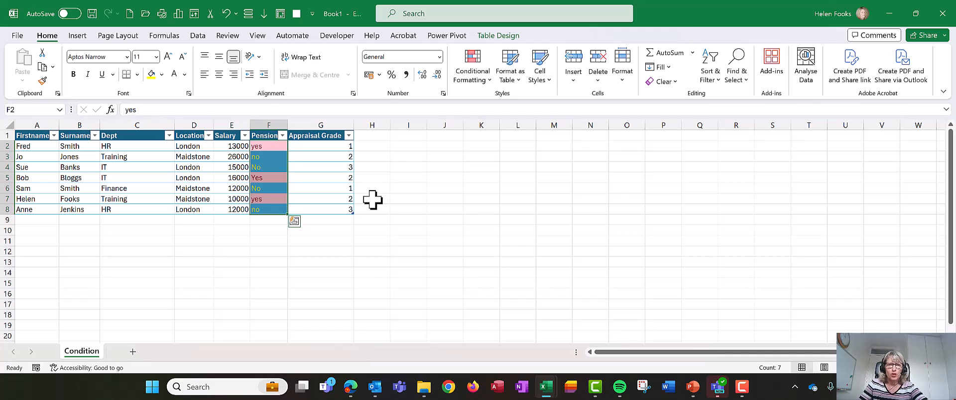
Delete the light red "yes" rule in the Conditional Formatting Rules Manager
click(482, 86)
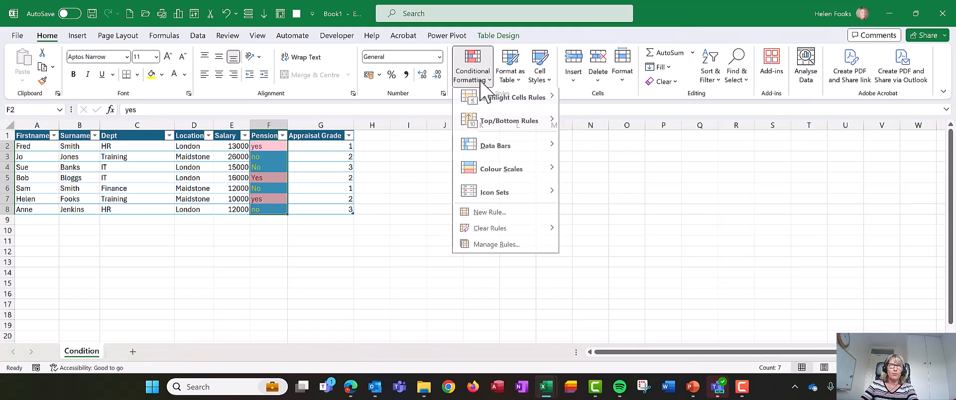
click(490, 250)
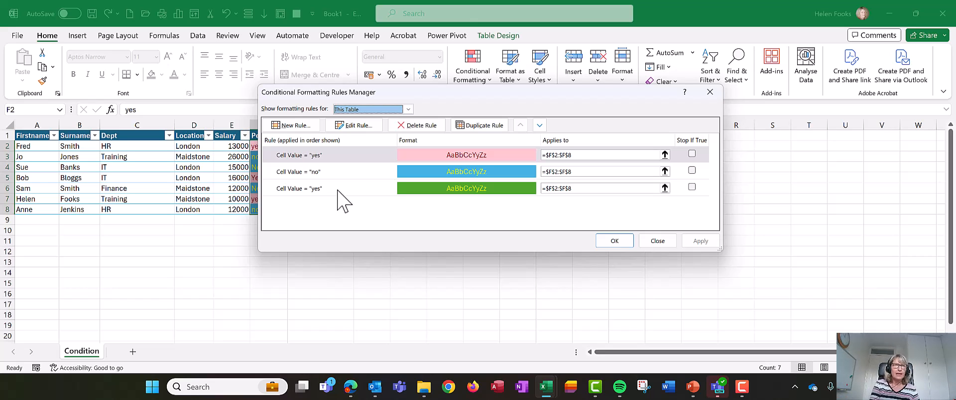
mouse_move(271, 149)
mouse_down()
mouse_move(634, 155)
mouse_move(304, 165)
mouse_up()
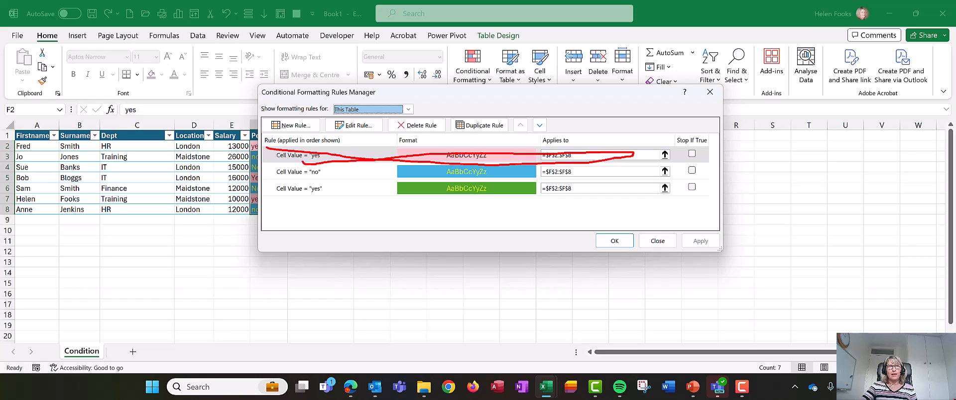
key(Escape)
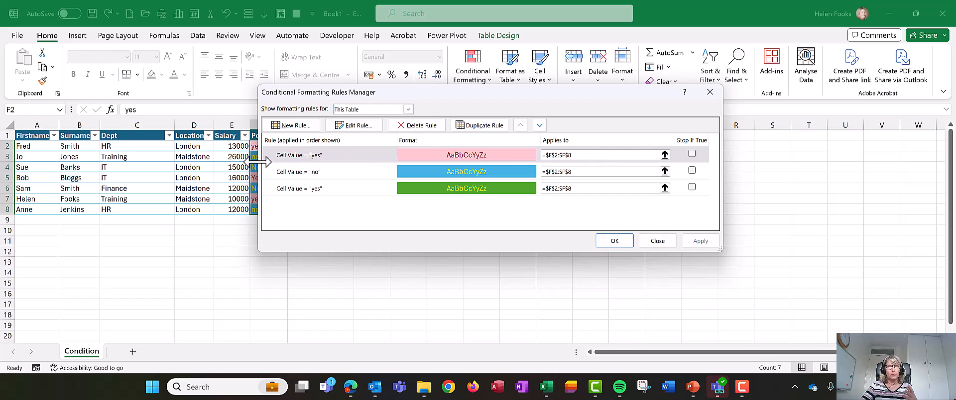
click(287, 161)
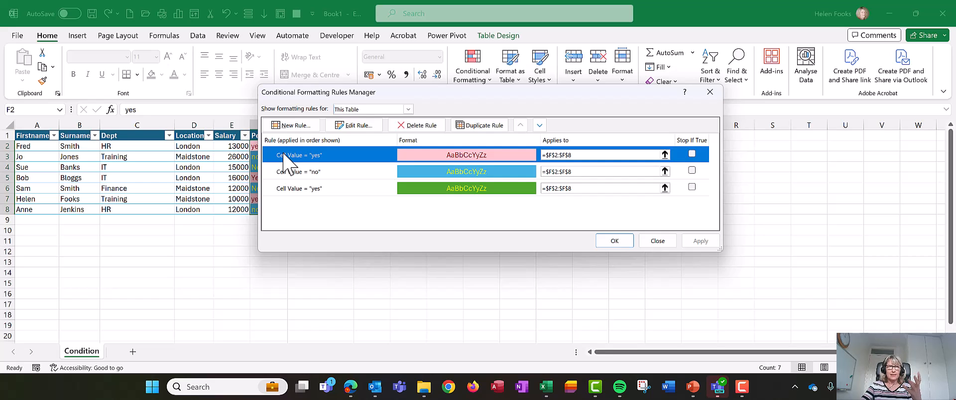
click(408, 128)
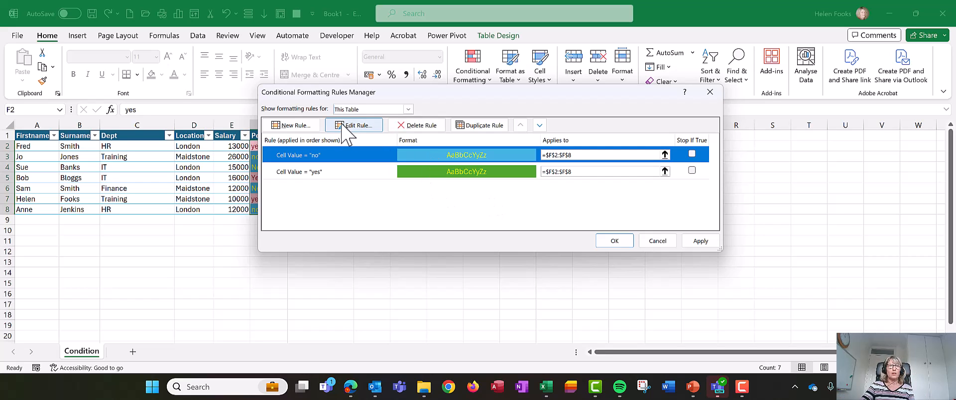
Edit the remaining "yes" rule's format to use a purple fill and apply the change to the table
click(301, 172)
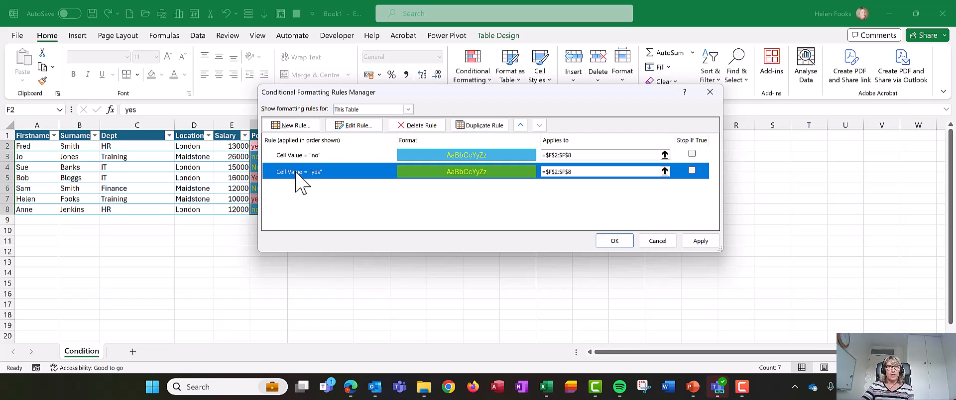
click(355, 126)
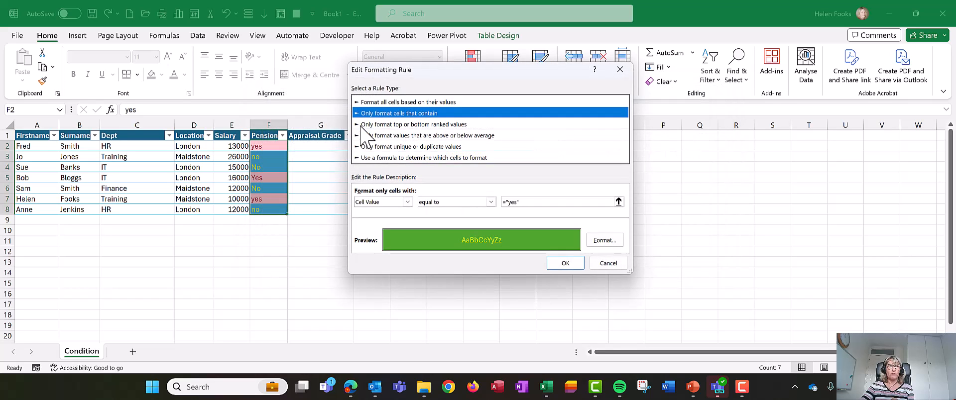
click(605, 240)
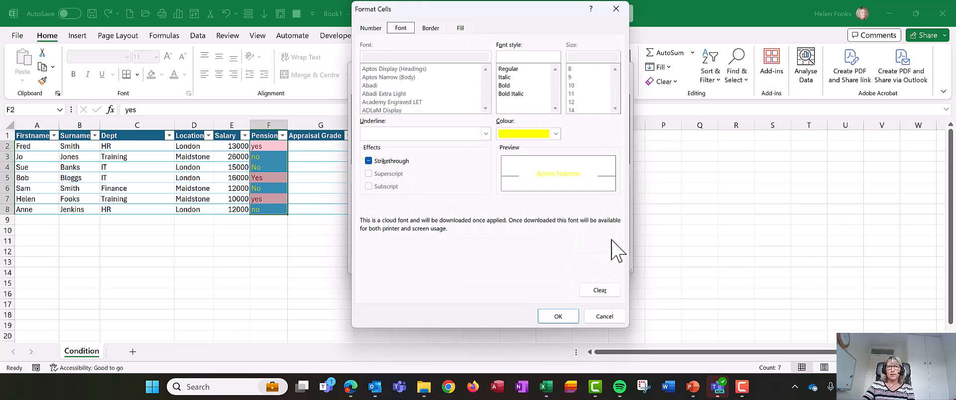
click(460, 27)
click(450, 68)
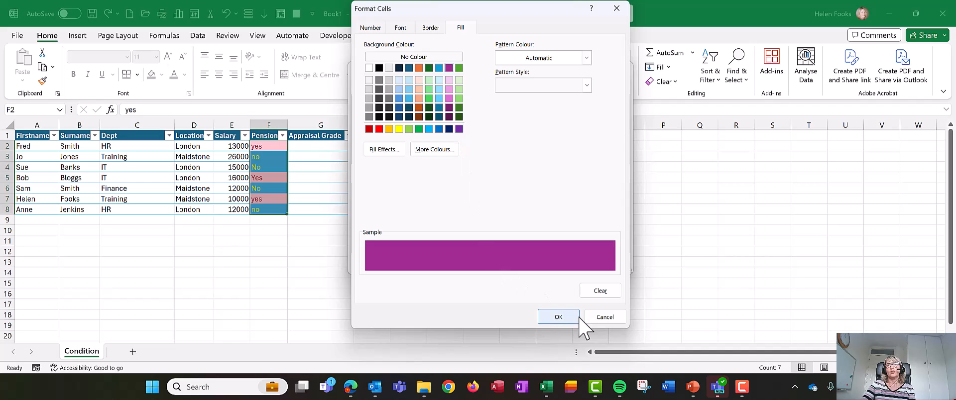
click(559, 317)
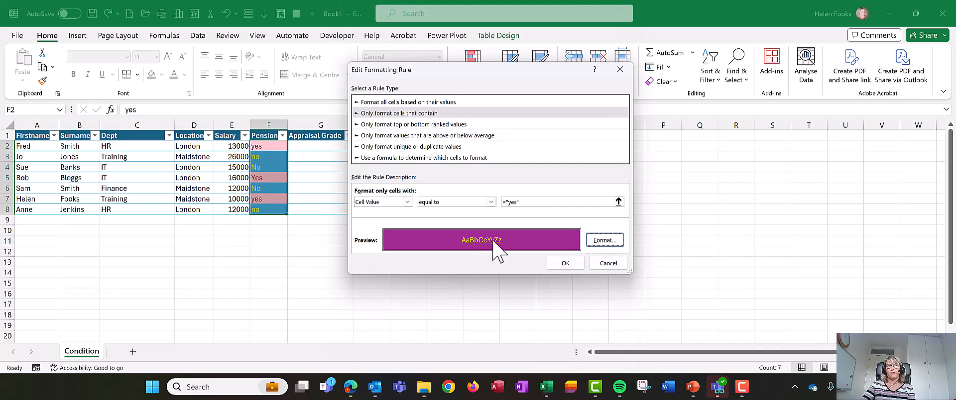
click(565, 263)
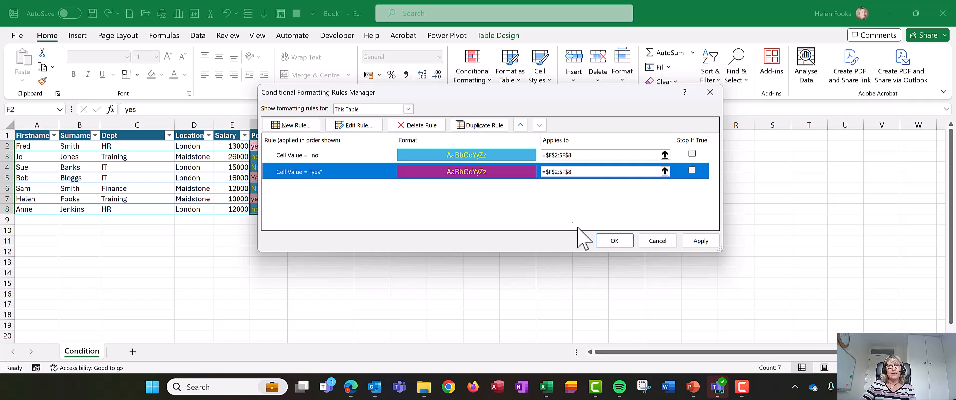
click(616, 242)
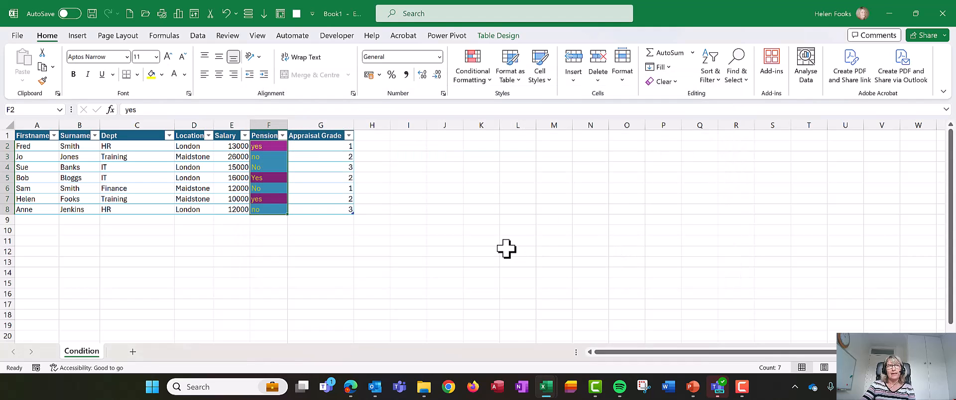
click(497, 249)
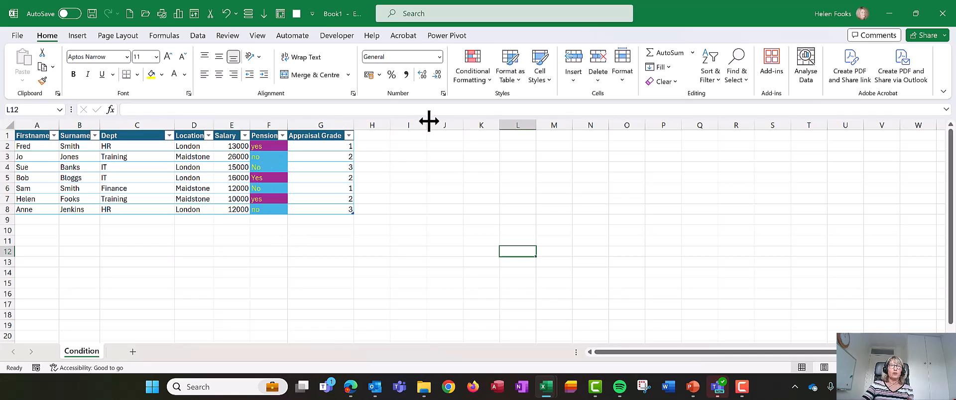
Examine the options for clearing conditional formatting rules, first from an empty cell and again with the Pension data selected
click(481, 79)
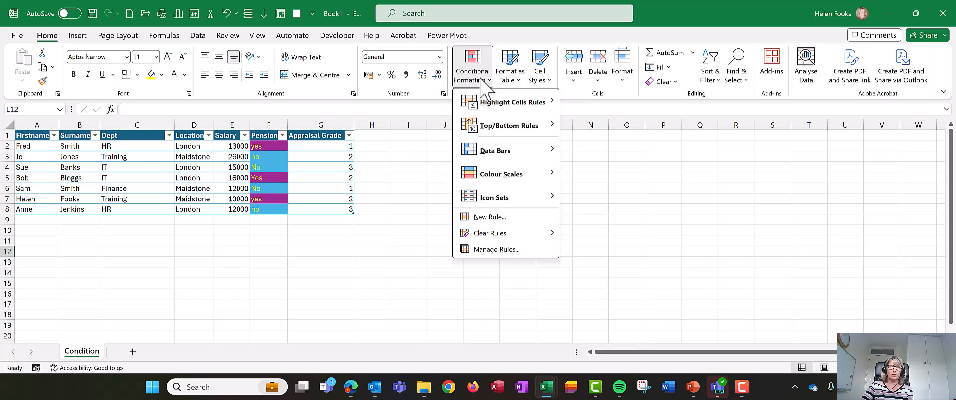
mouse_move(498, 102)
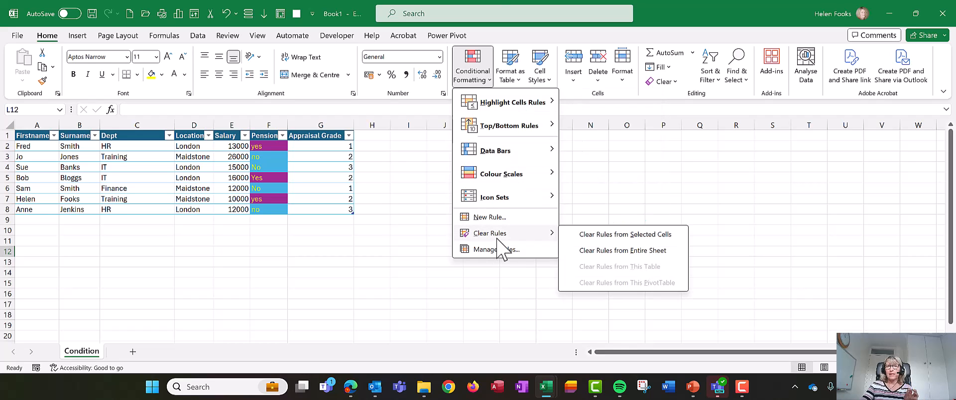
click(302, 210)
click(265, 125)
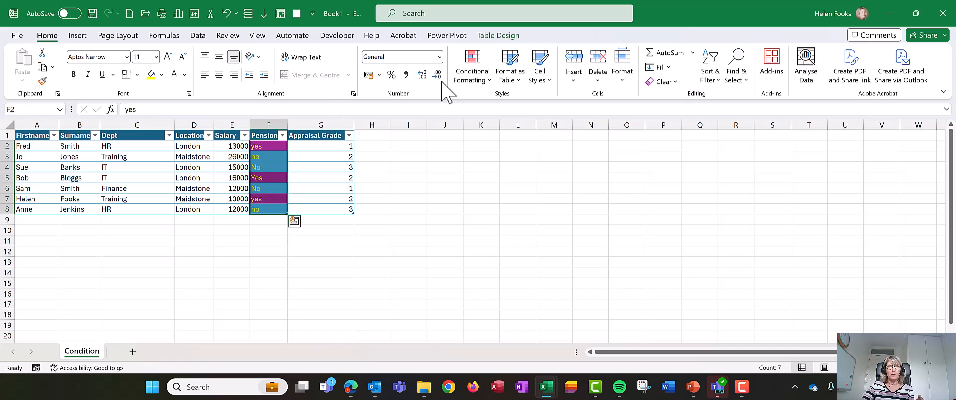
click(473, 75)
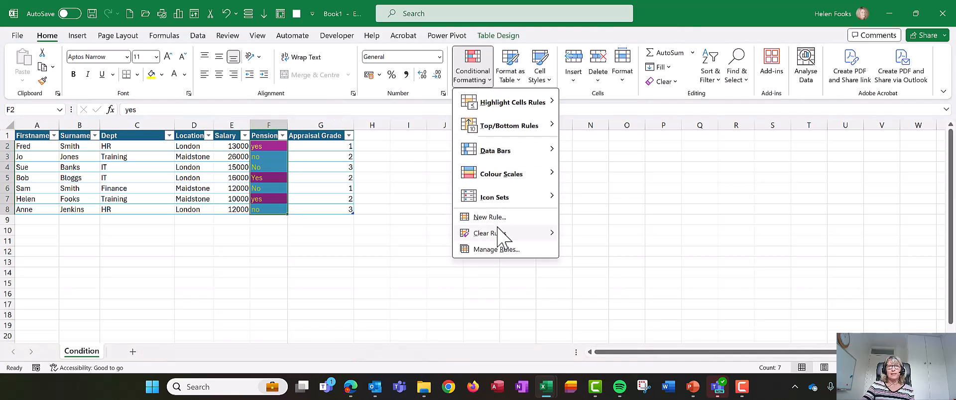
mouse_move(500, 234)
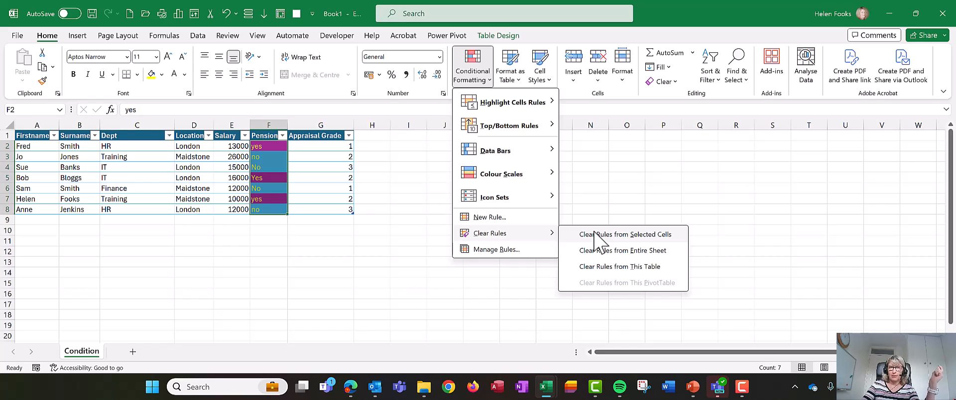
click(351, 281)
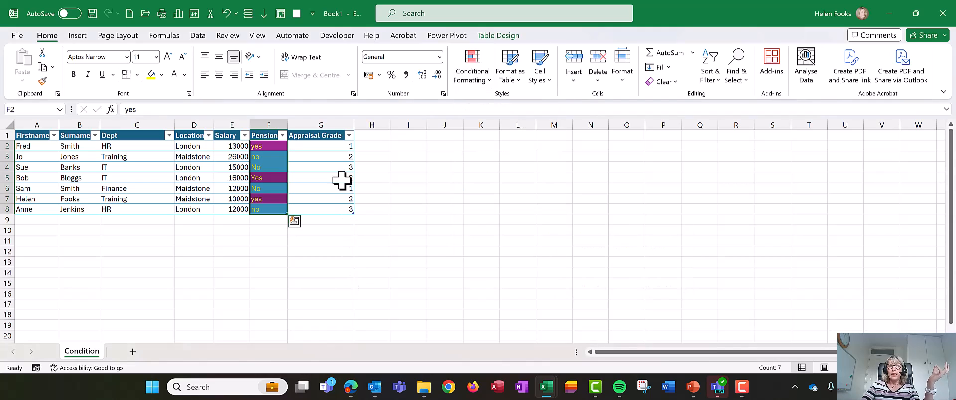
Review the table's conditional formatting rule order and the "no" rule's definition, and close the Rules Manager
click(333, 179)
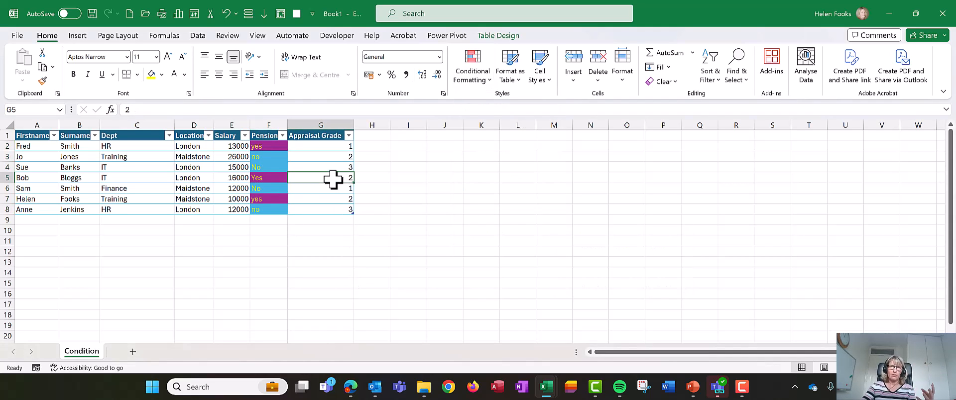
click(472, 80)
click(486, 263)
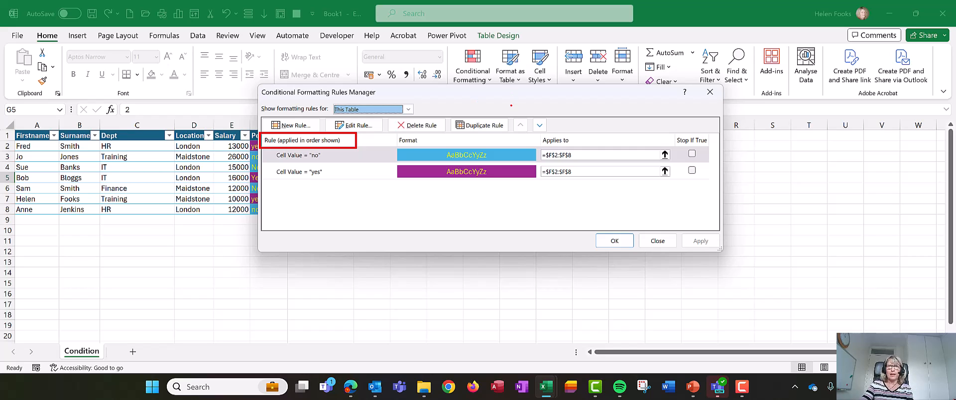
mouse_move(514, 115)
mouse_down()
mouse_move(548, 139)
mouse_move(510, 119)
mouse_up()
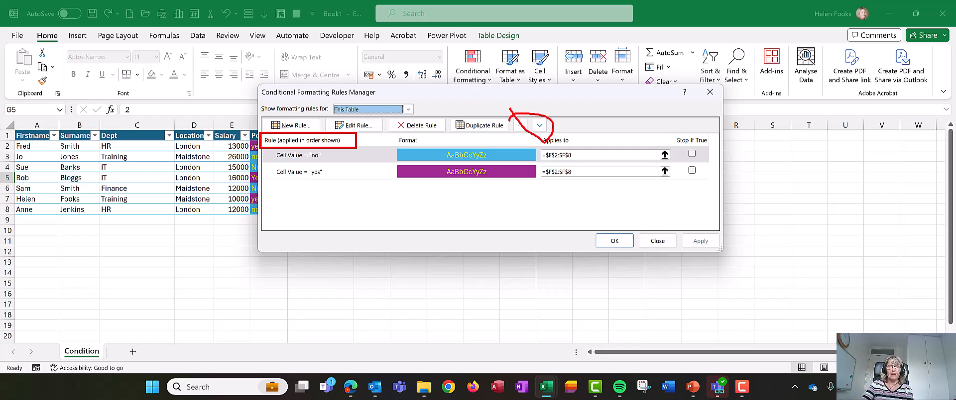
key(Escape)
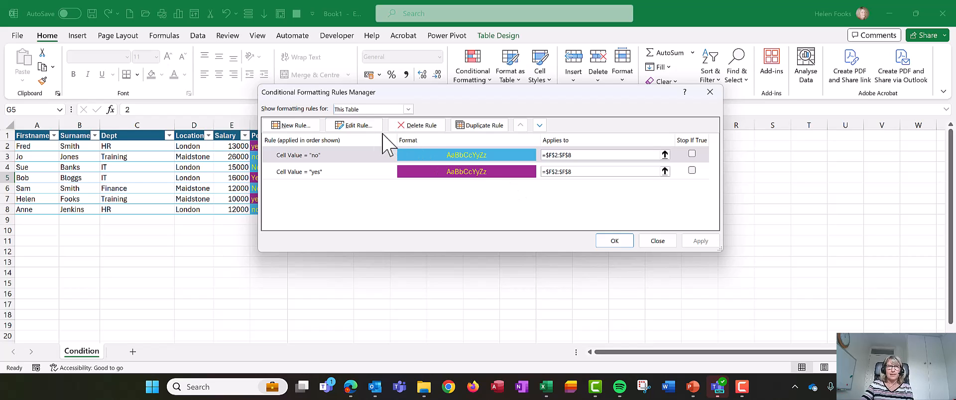
click(354, 125)
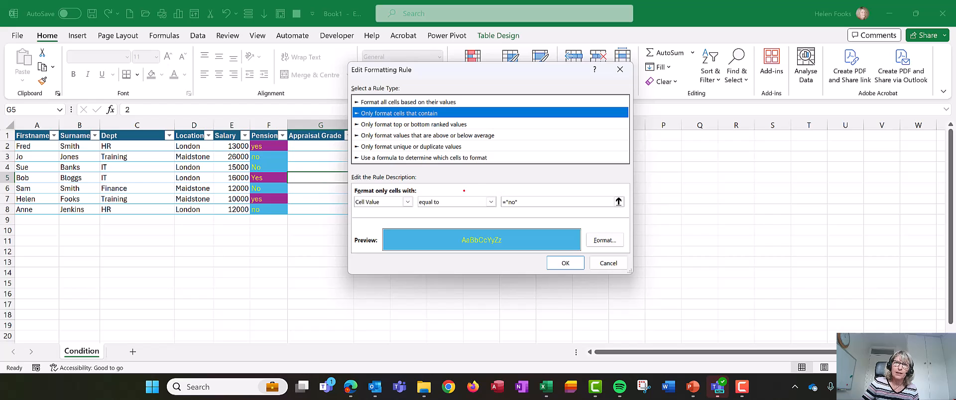
drag(478, 190, 539, 217)
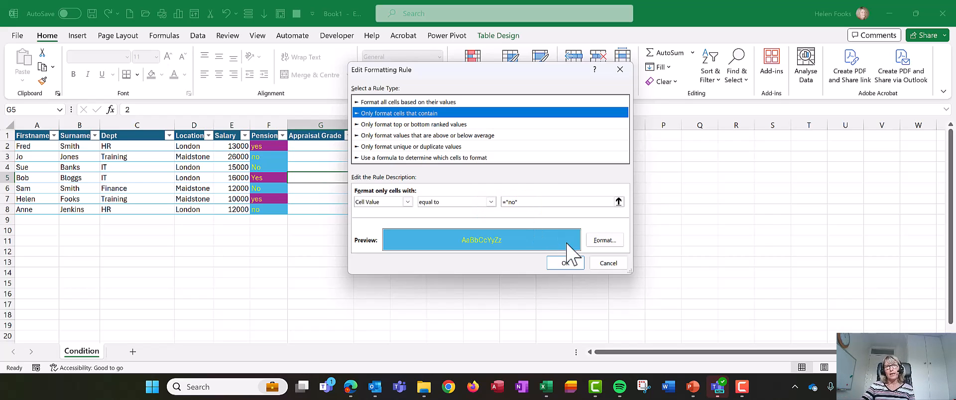
click(608, 264)
click(657, 242)
click(508, 260)
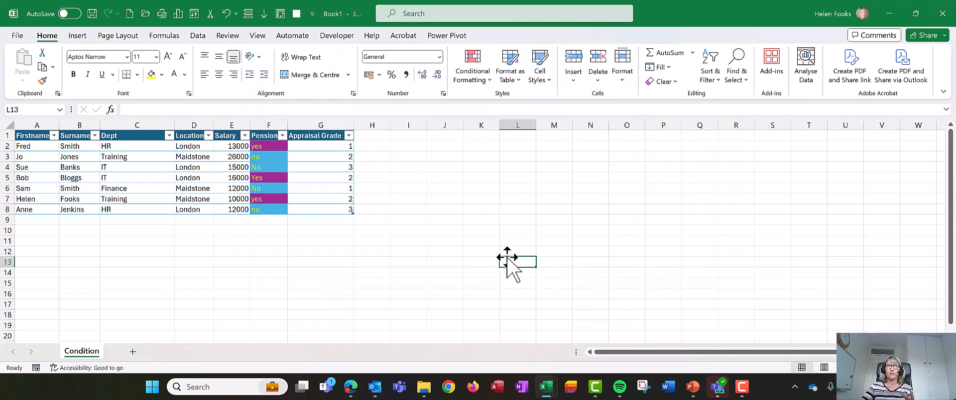